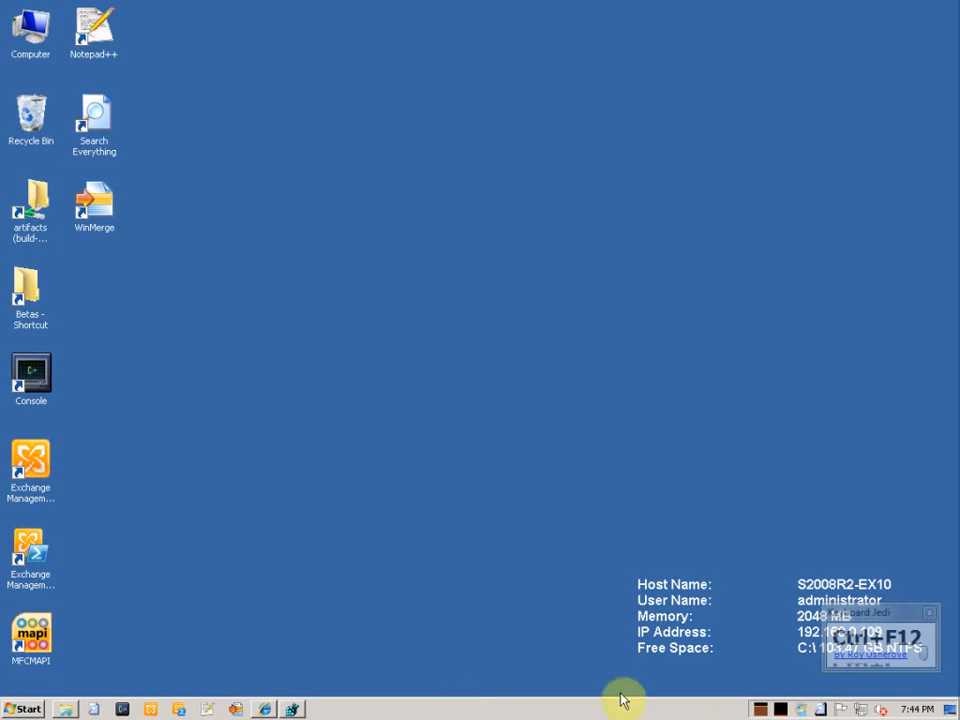
Launch the Registry Editor, inspect the EnableLUA value without changing it, and close the editor
left_click_drag(885, 606, 879, 517)
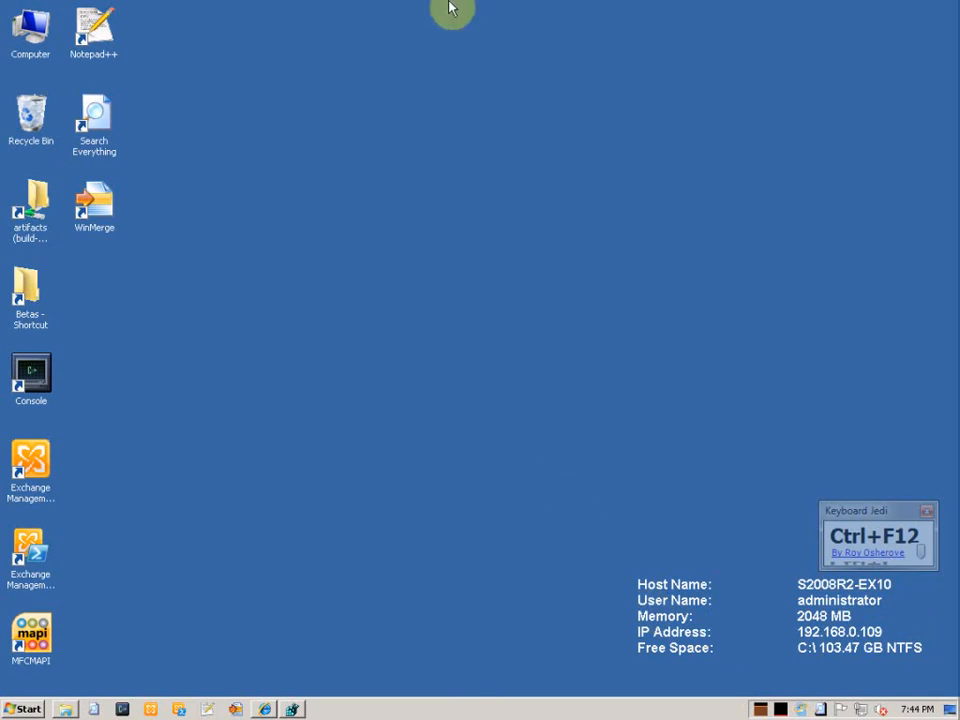
mouse_move(450, 6)
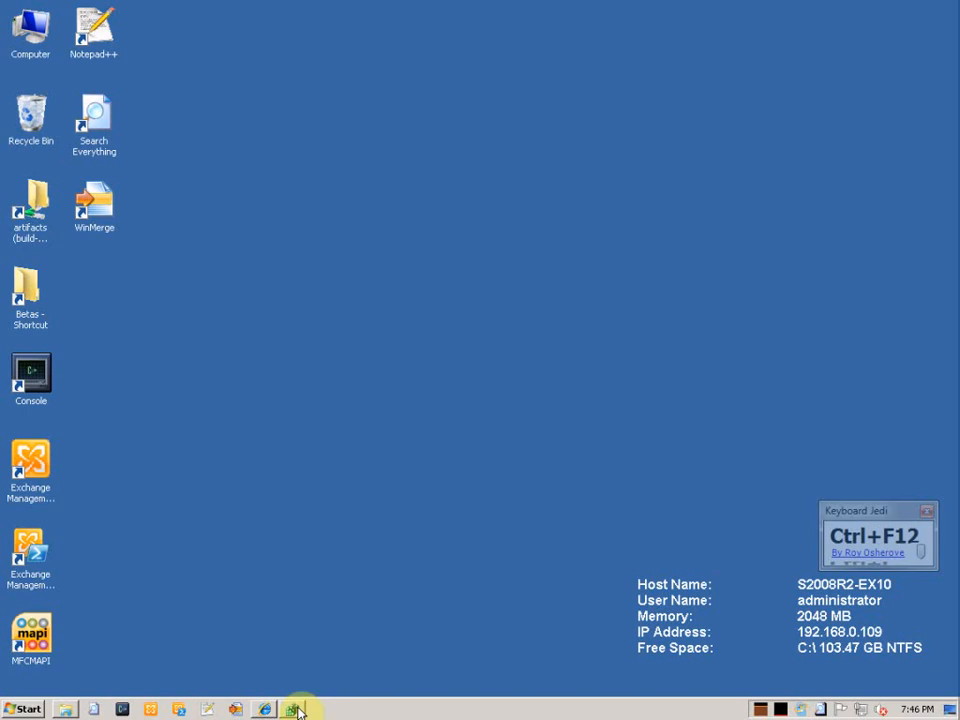
left_click(294, 709)
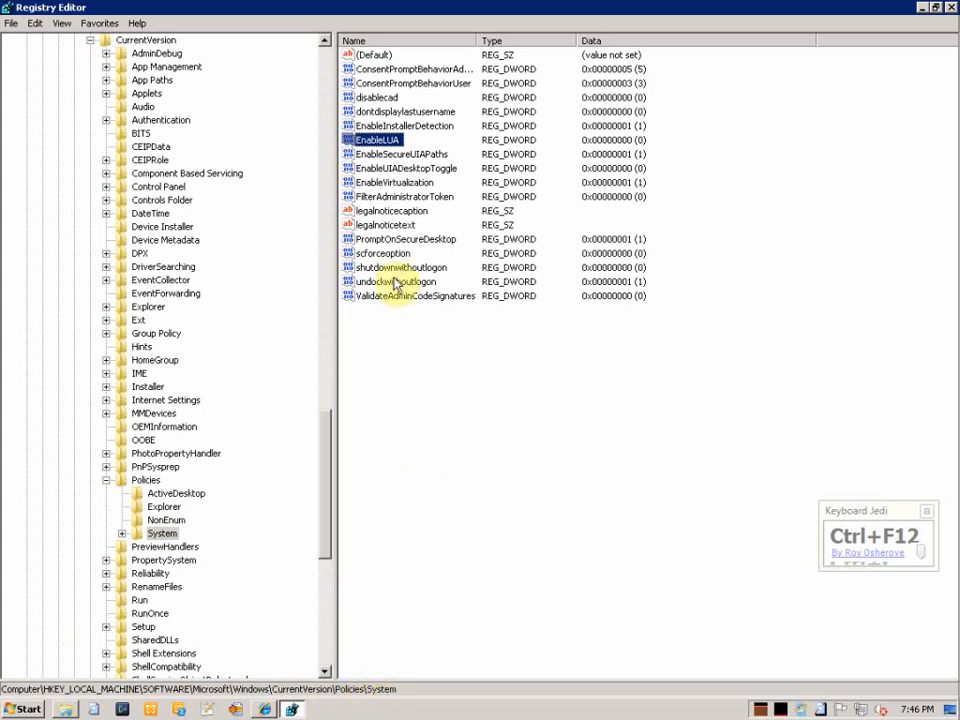
double_click(378, 140)
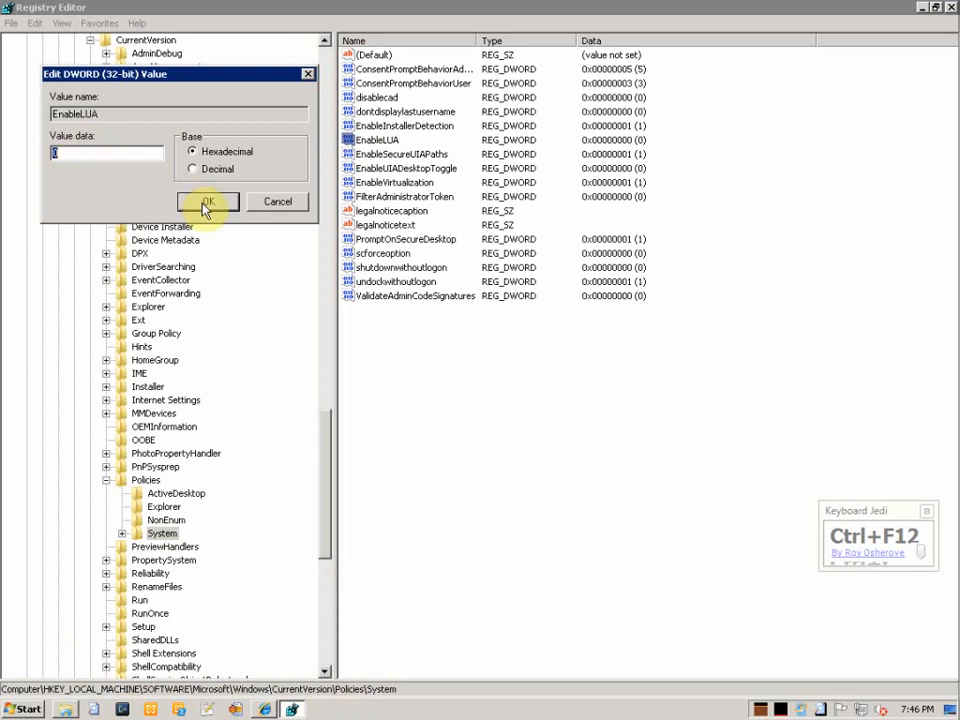
left_click(279, 203)
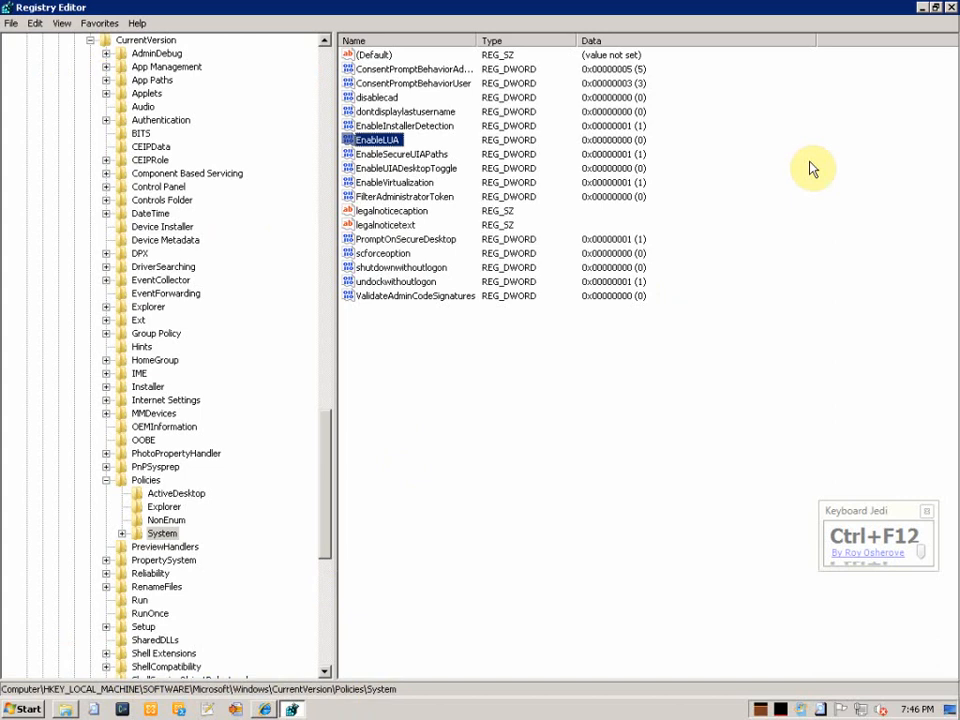
left_click(949, 9)
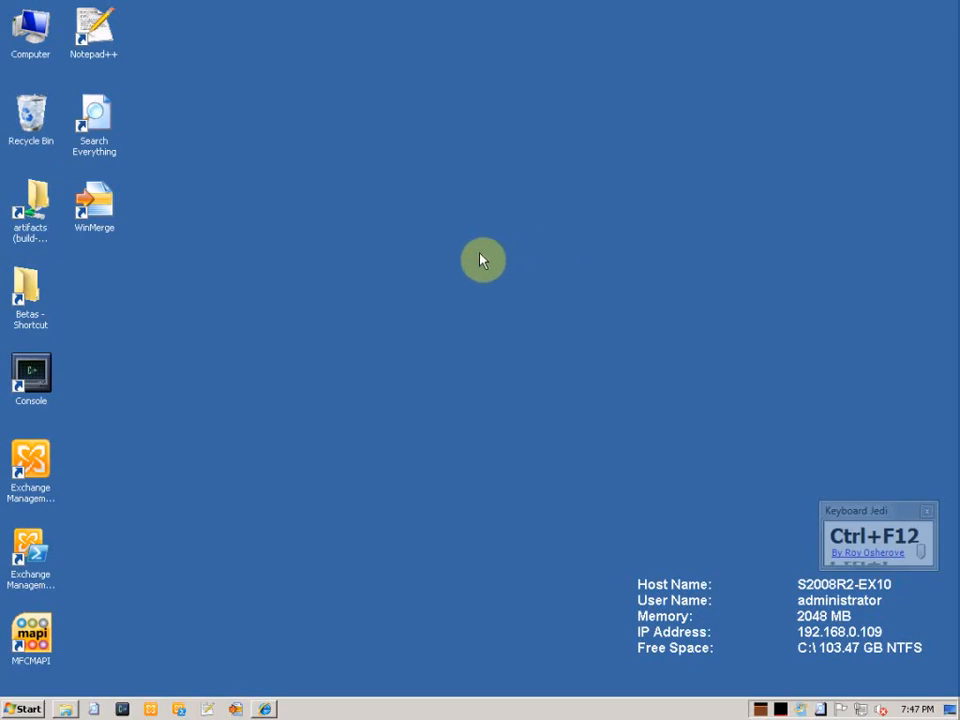
Review the DidItBetter downloads page, then minimize the browser to reveal the desktop
left_click(266, 707)
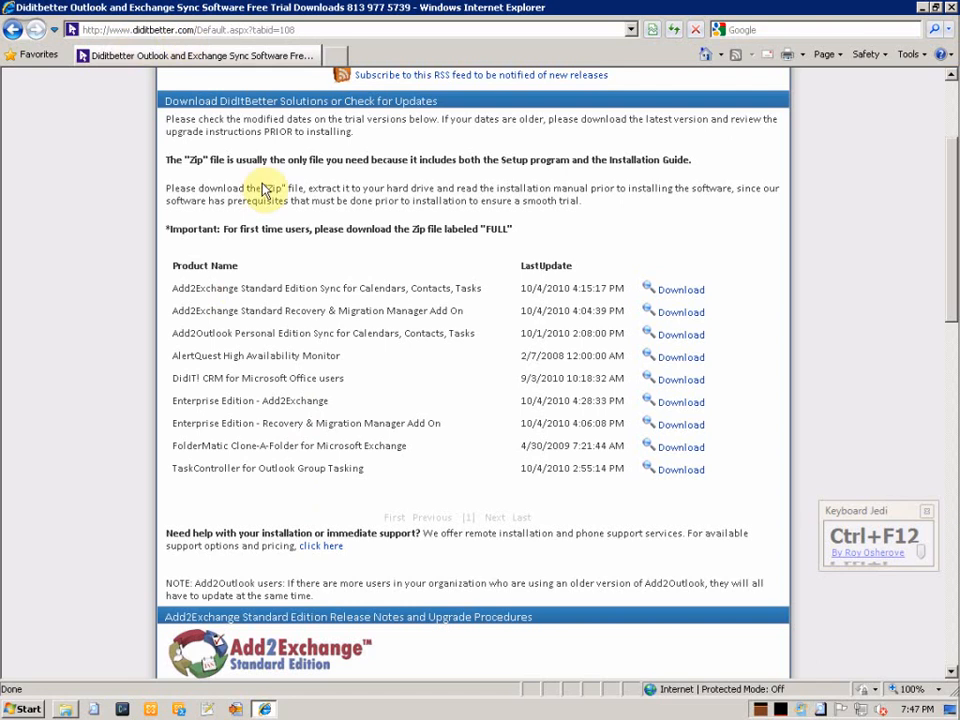
scroll(292, 224, "up", 3)
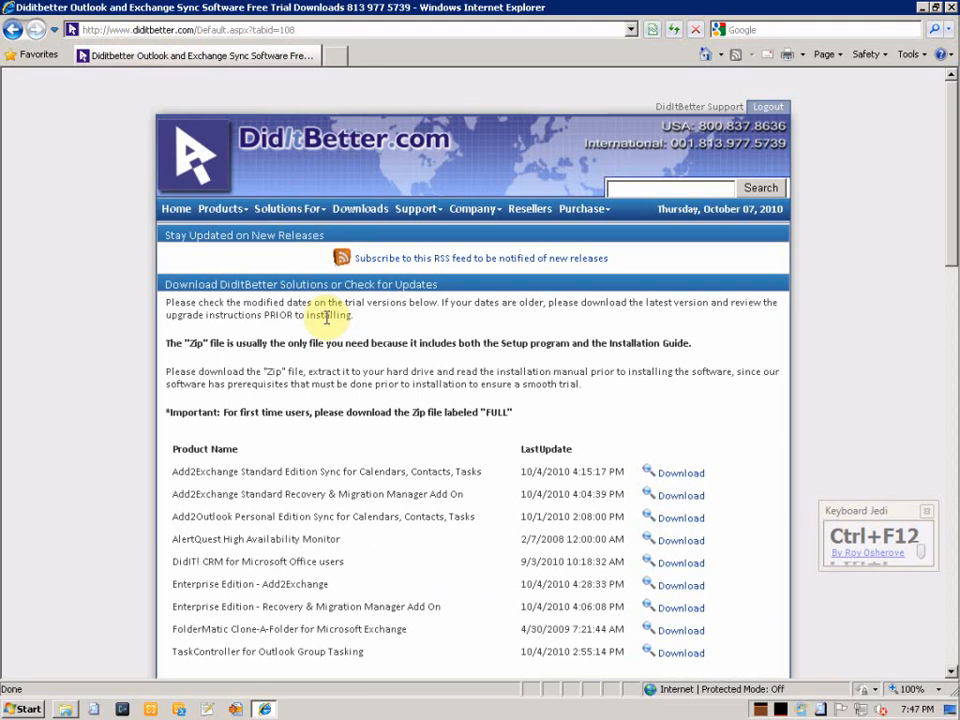
scroll(327, 318, "down", 3)
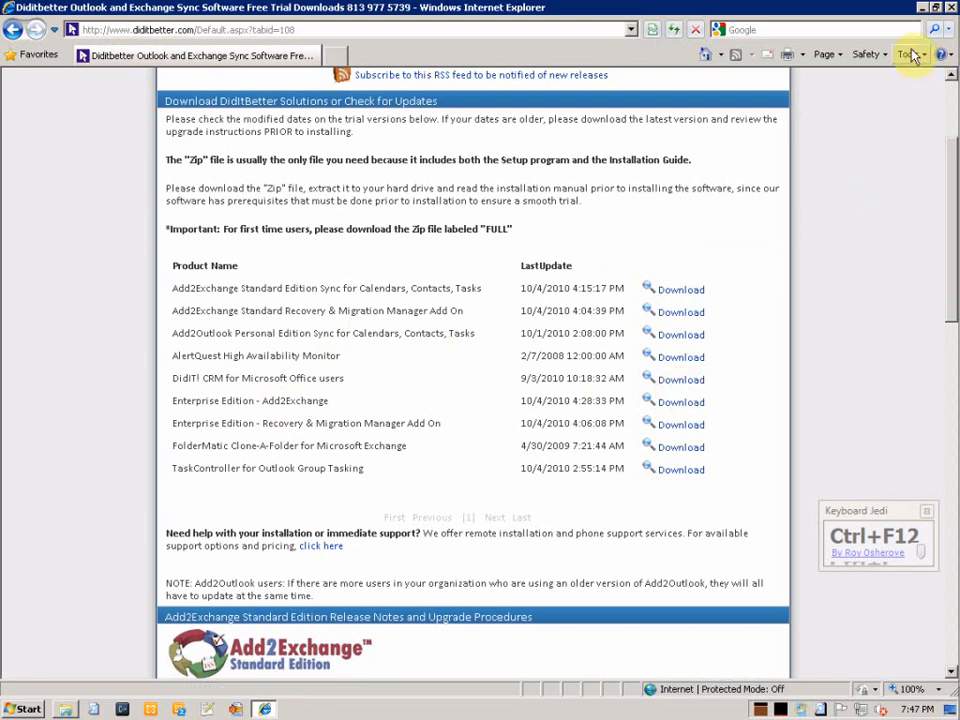
left_click(925, 12)
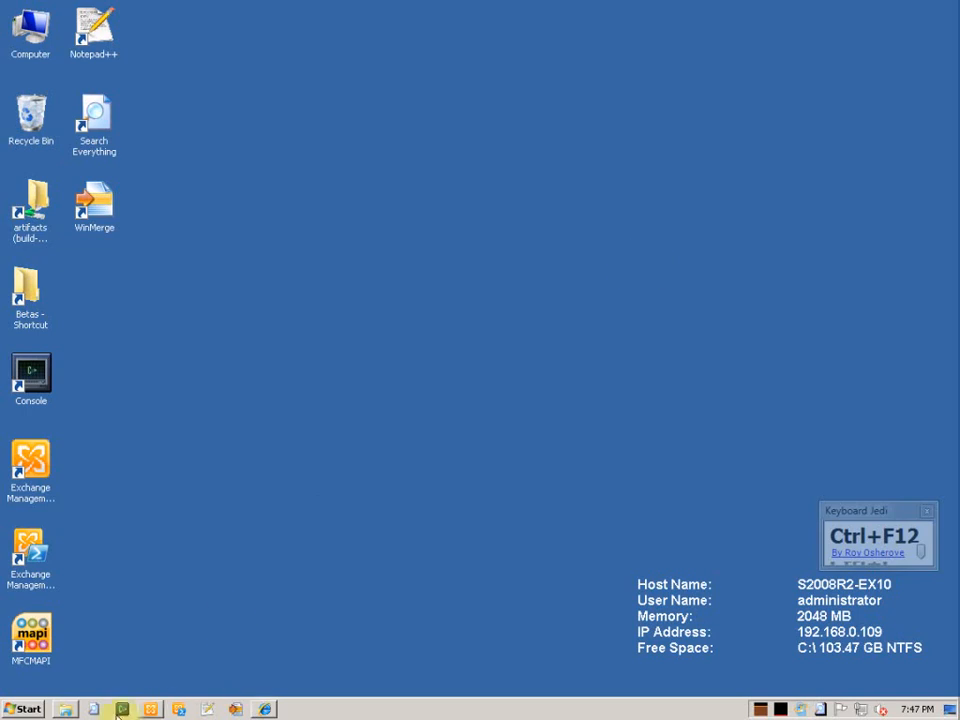
Show the Downloads folder and select the a2e-enterprise_full.12.9.617.55.exe installer
left_click(65, 708)
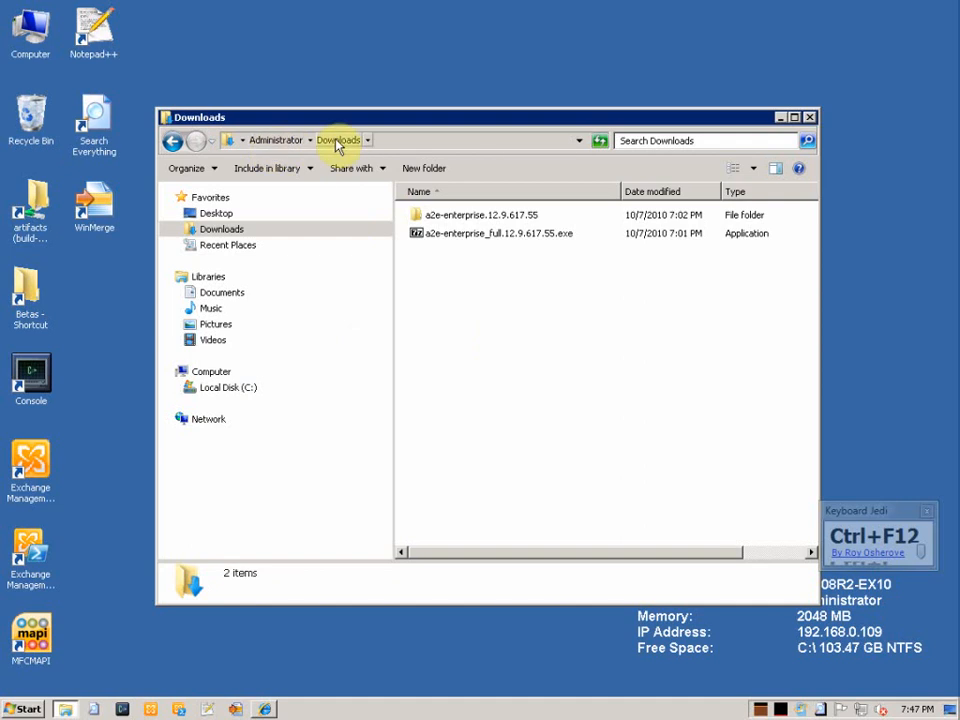
left_click(467, 236)
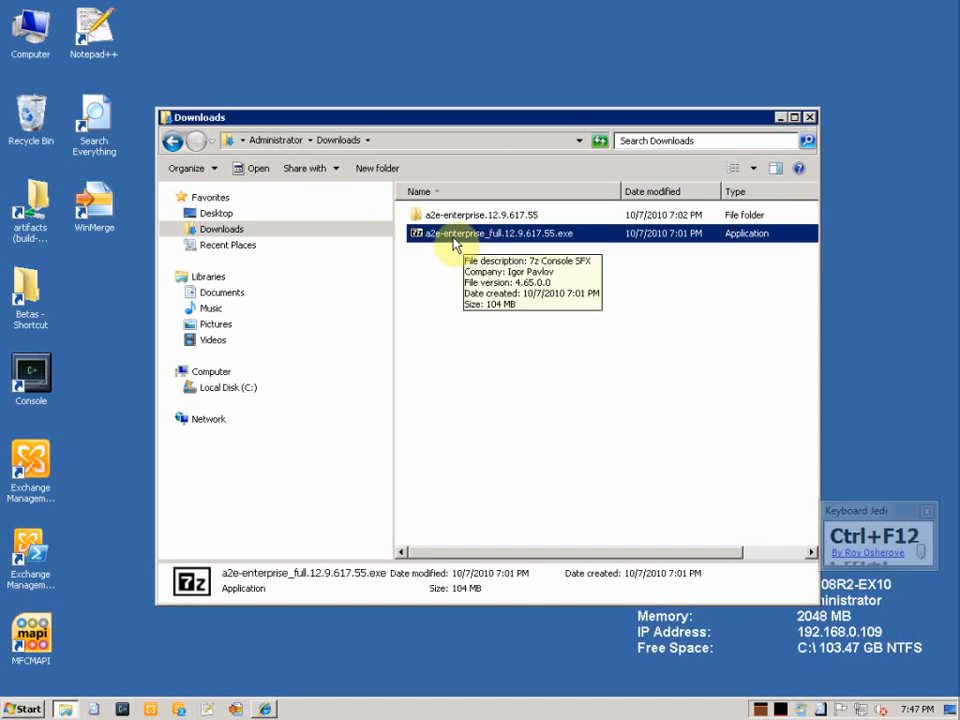
left_click(264, 709)
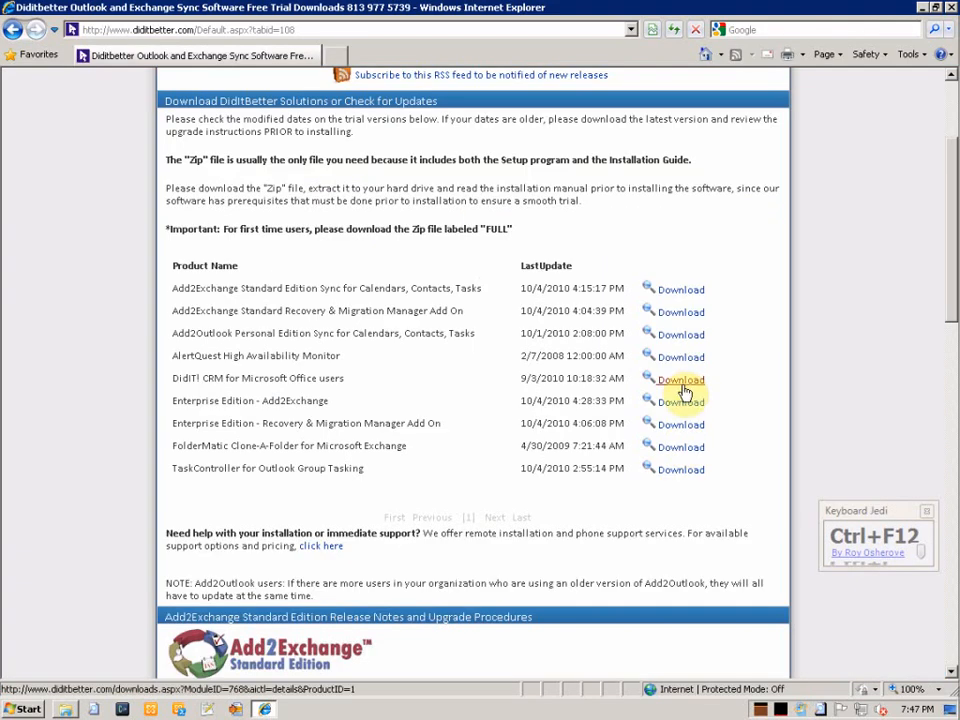
Open the Enterprise Edition - Add2Exchange download files, then minimize Internet Explorer
left_click(681, 405)
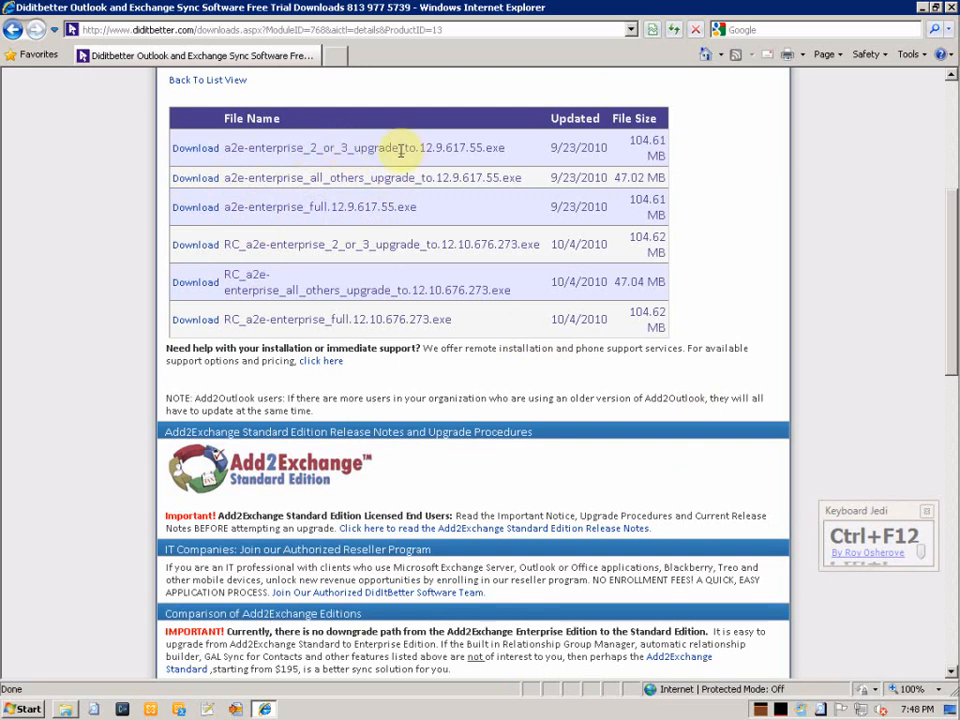
left_click(921, 7)
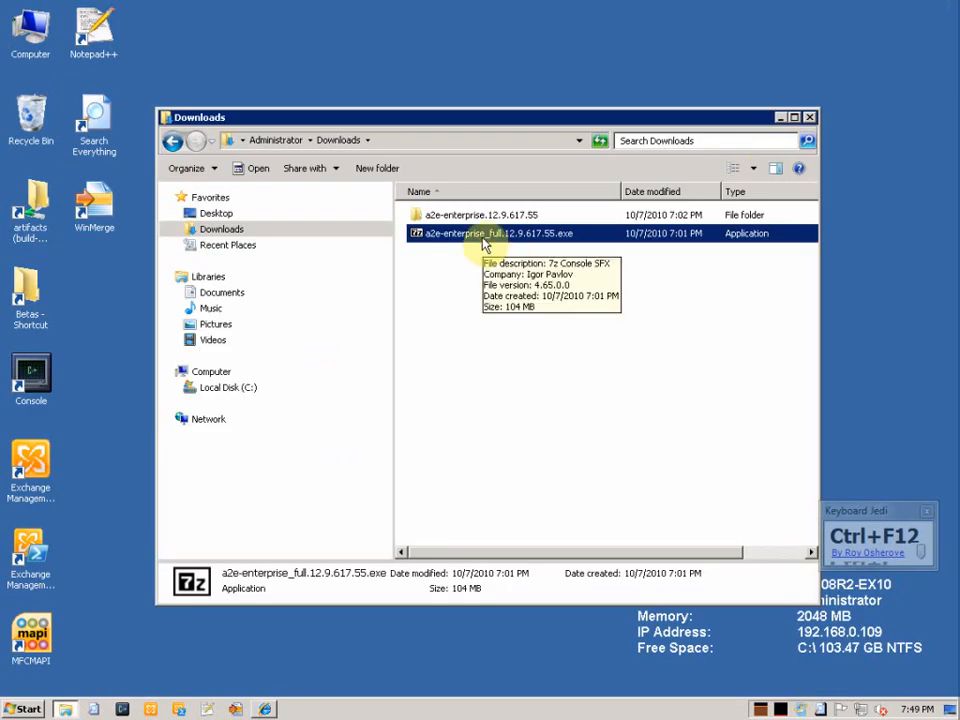
Go into a2e-enterprise.12.9.617.55, then preinstaller.1.9.28.12, and run the pre-installer application
left_click(457, 220)
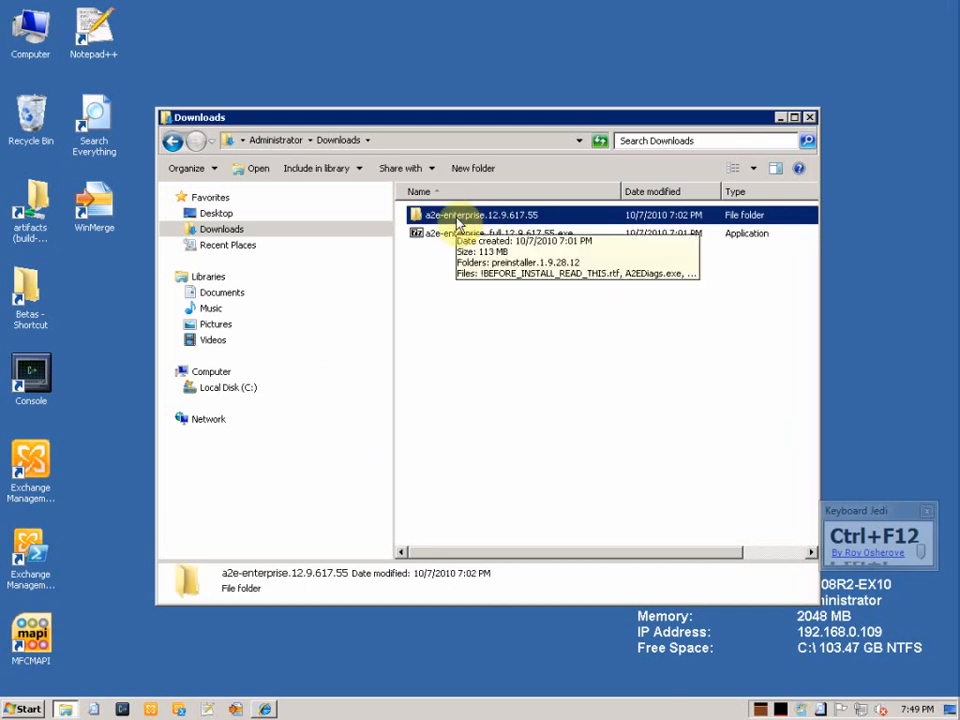
double_click(457, 216)
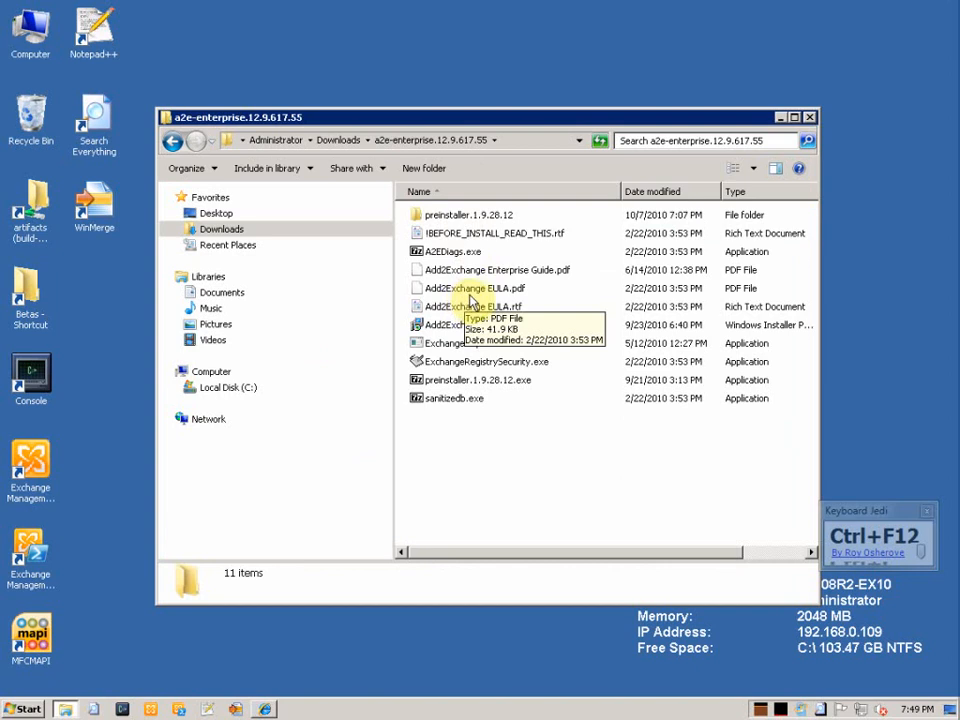
left_click(451, 384)
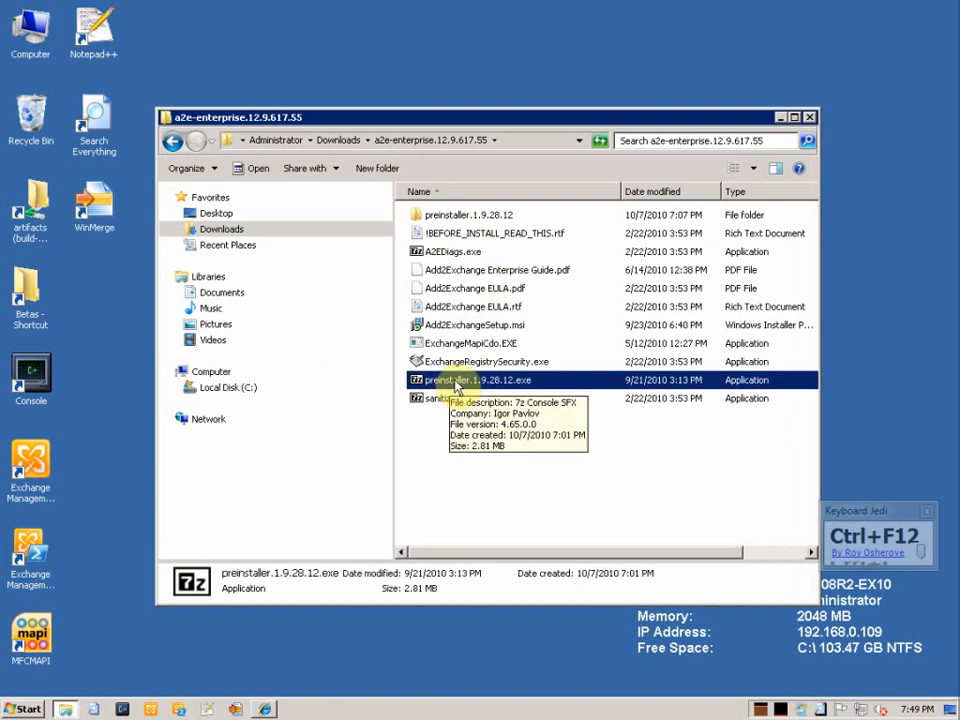
double_click(453, 219)
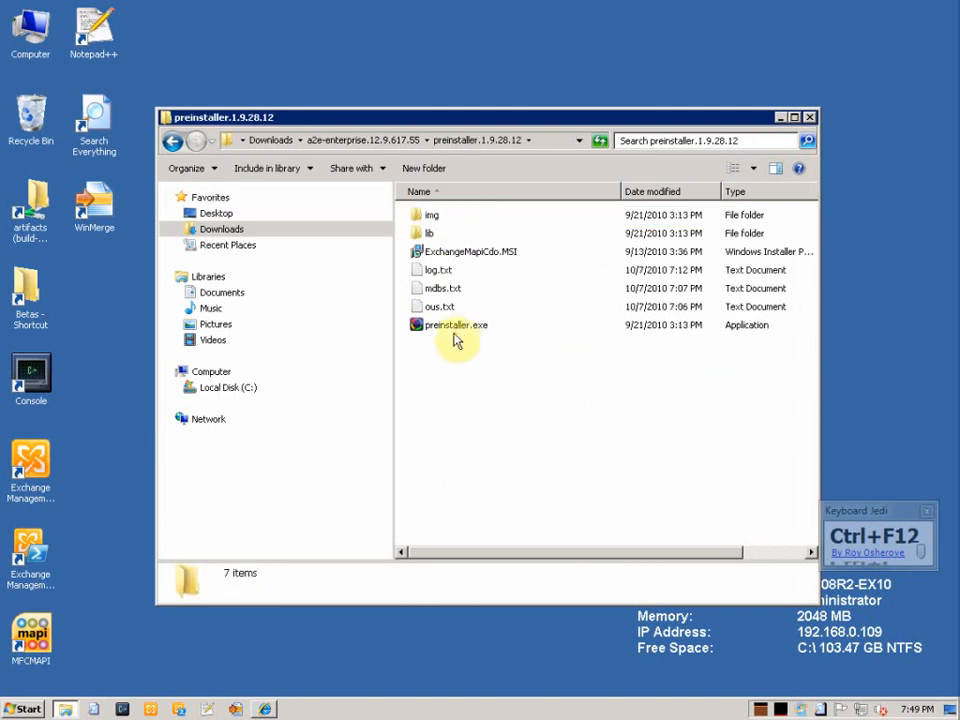
double_click(456, 331)
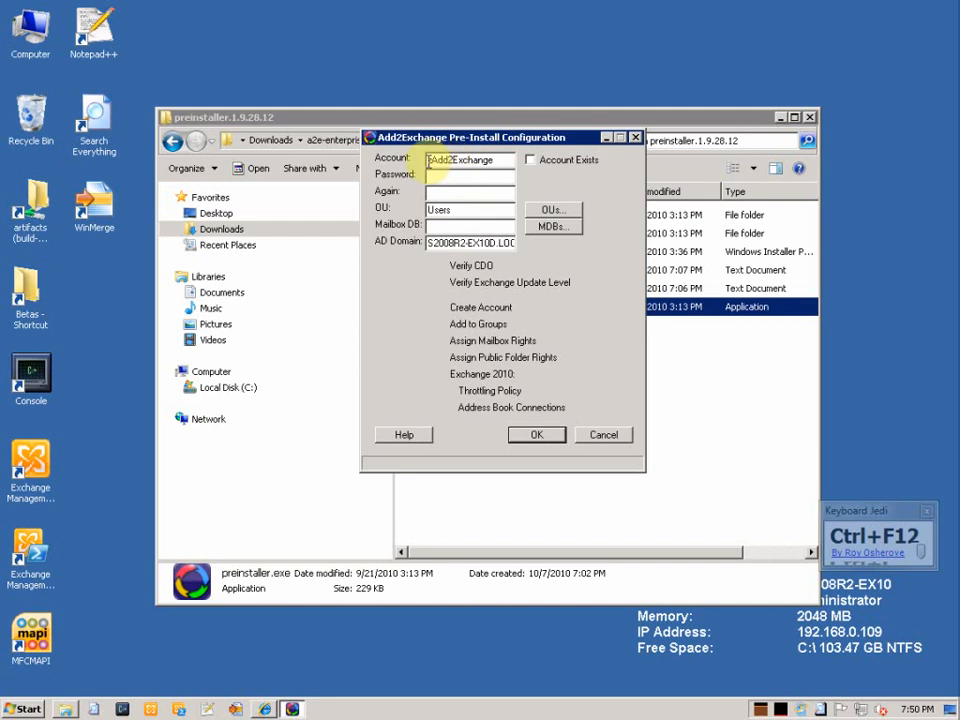
Change the account name's leading letter from z to y
left_click_drag(428, 161, 438, 162)
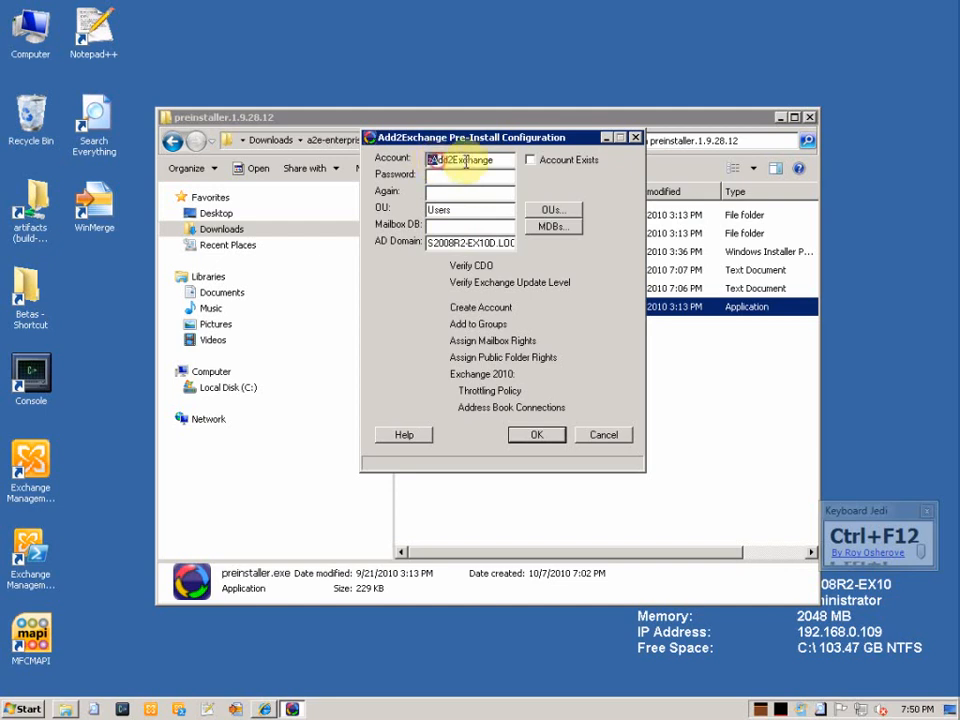
left_click(497, 161)
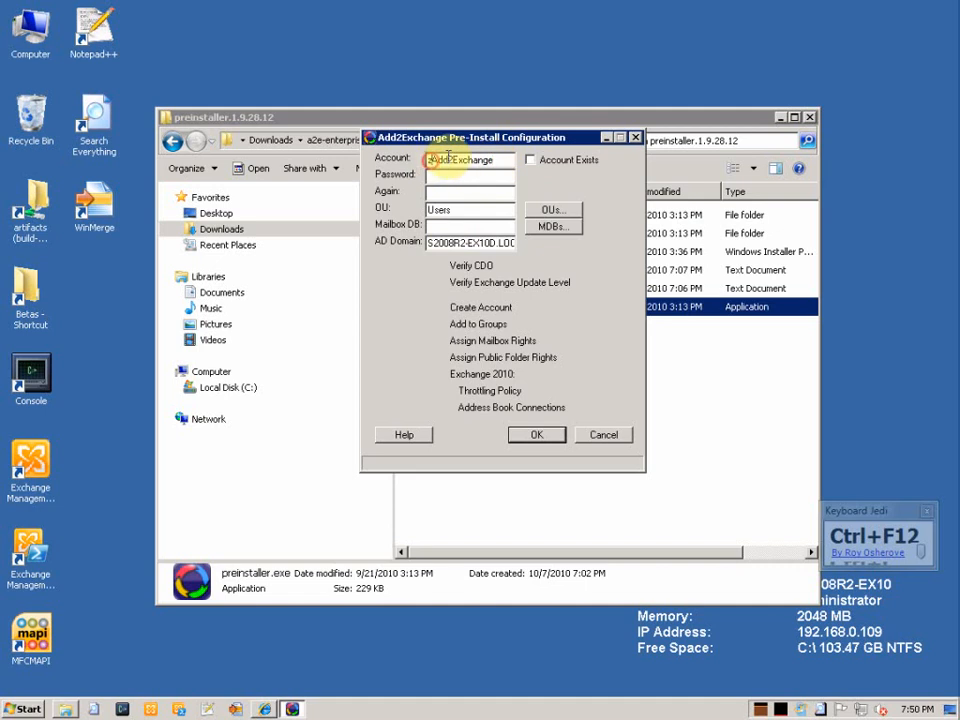
key("BackSpace")
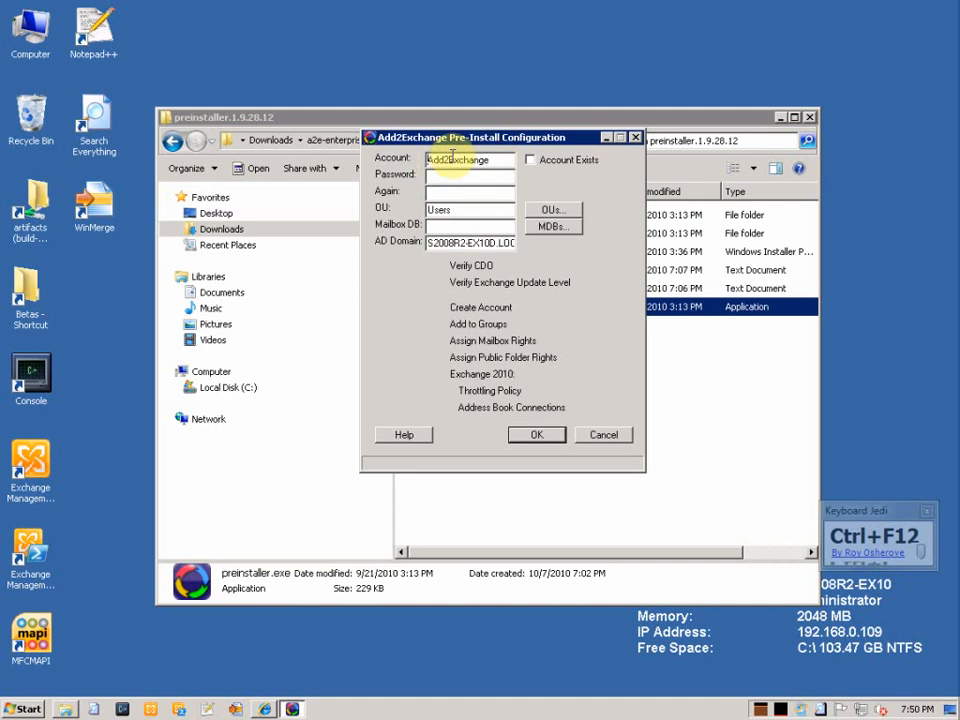
type("y")
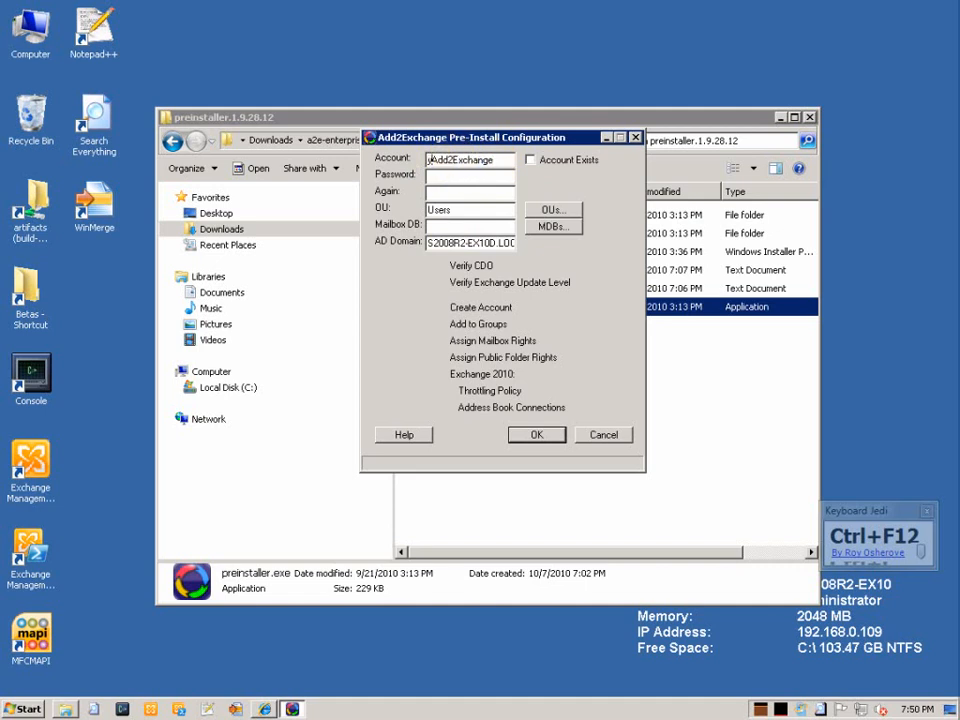
Enter the service account password and confirm it in the Again field
left_click(452, 174)
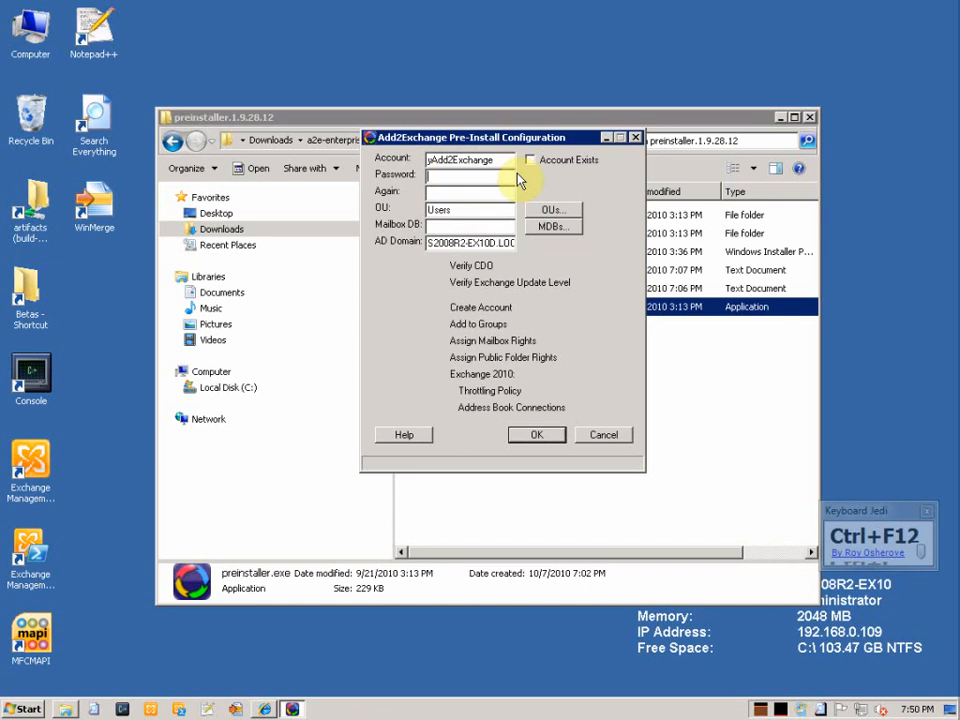
type("*********")
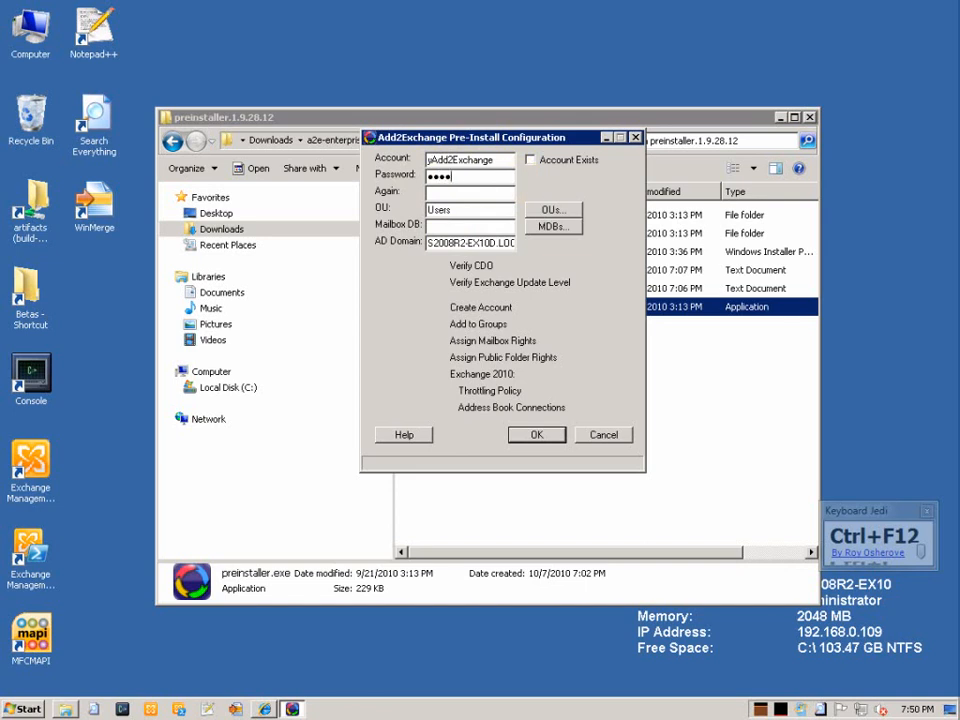
key("Tab")
type("**********")
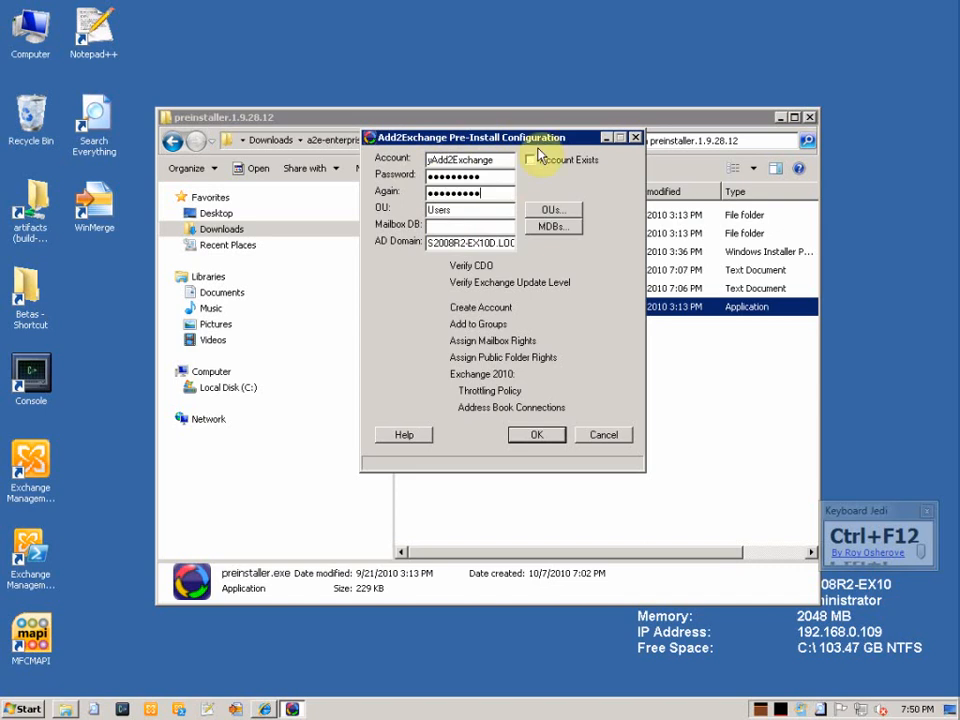
left_click(480, 210)
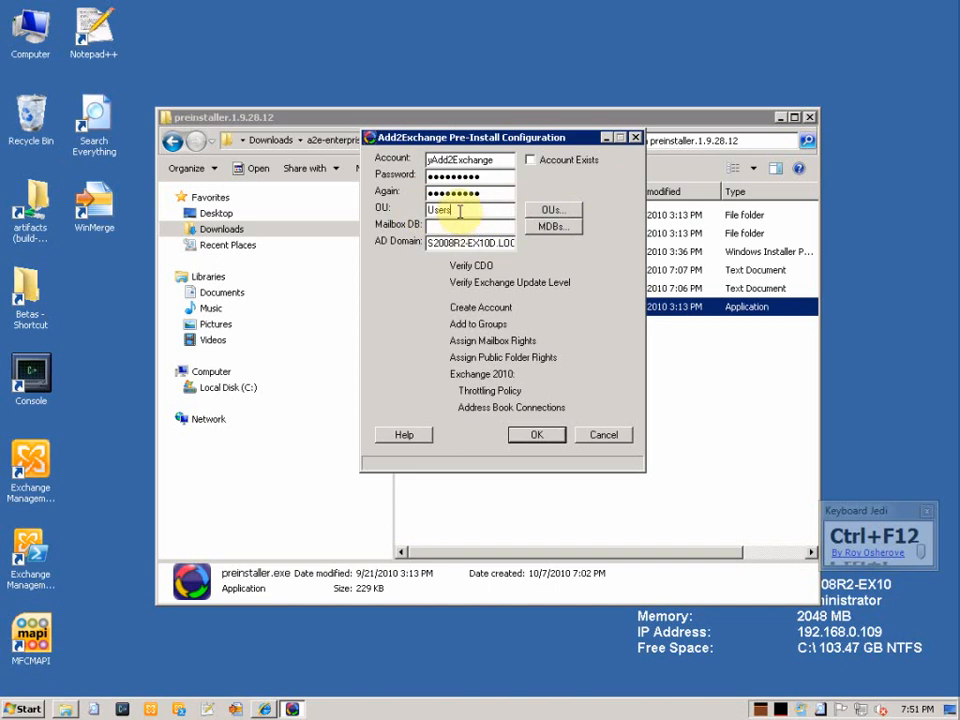
left_click(548, 229)
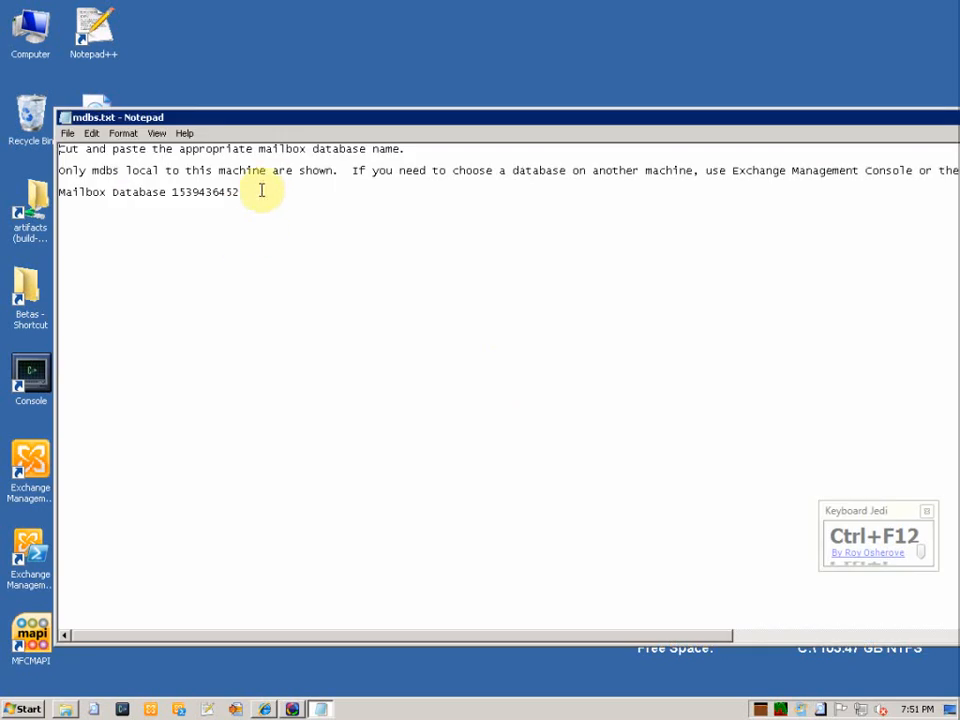
left_click_drag(261, 191, 58, 196)
key("ctrl+c")
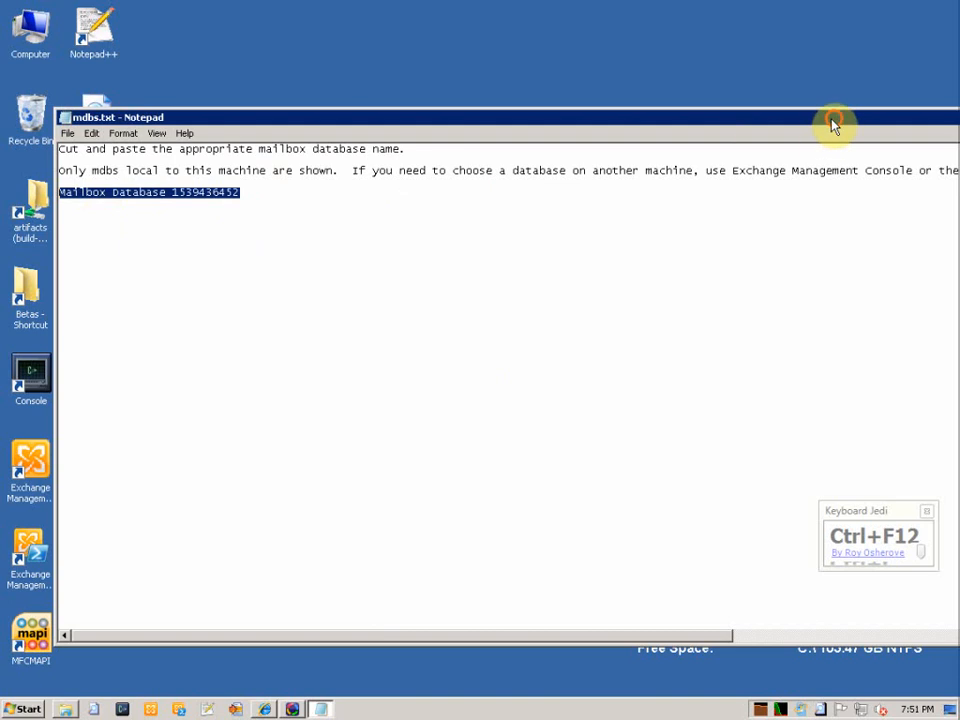
left_click_drag(831, 120, 730, 107)
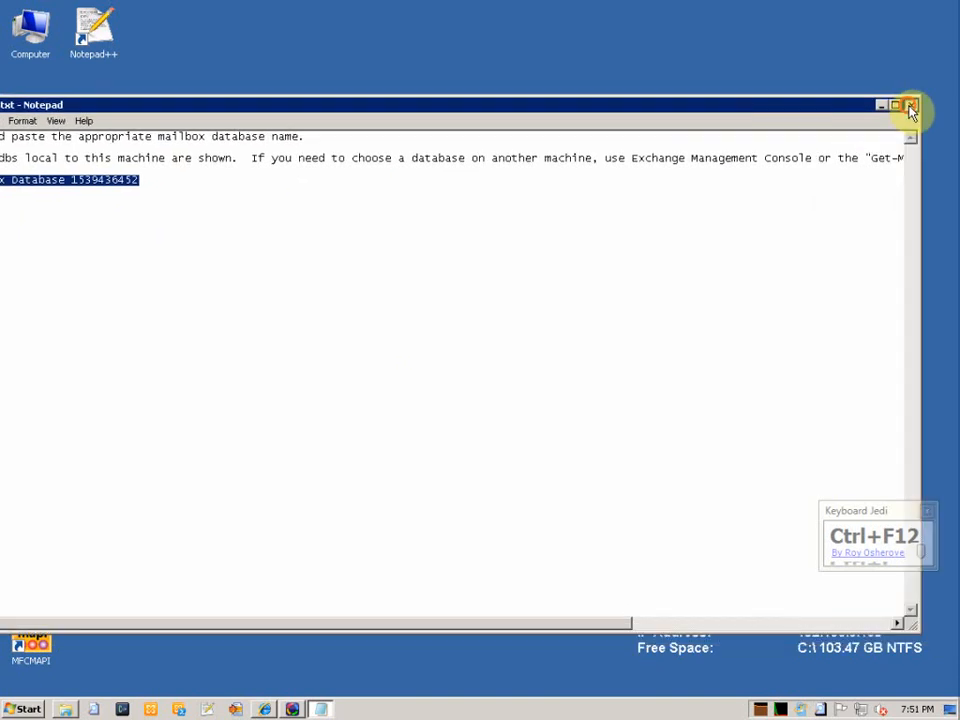
left_click(911, 105)
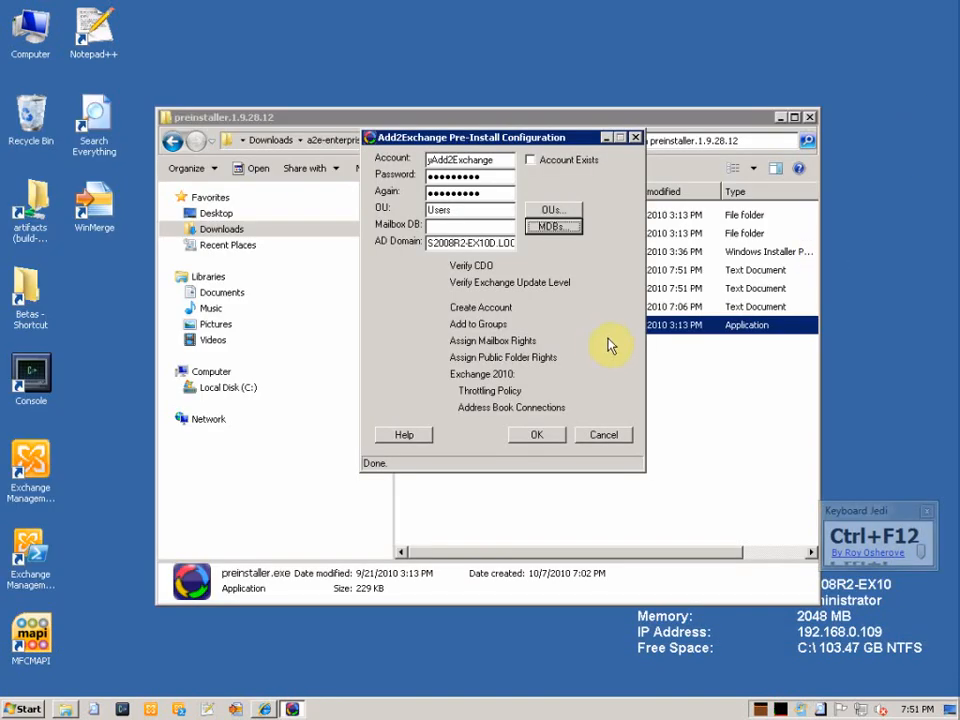
left_click(476, 227)
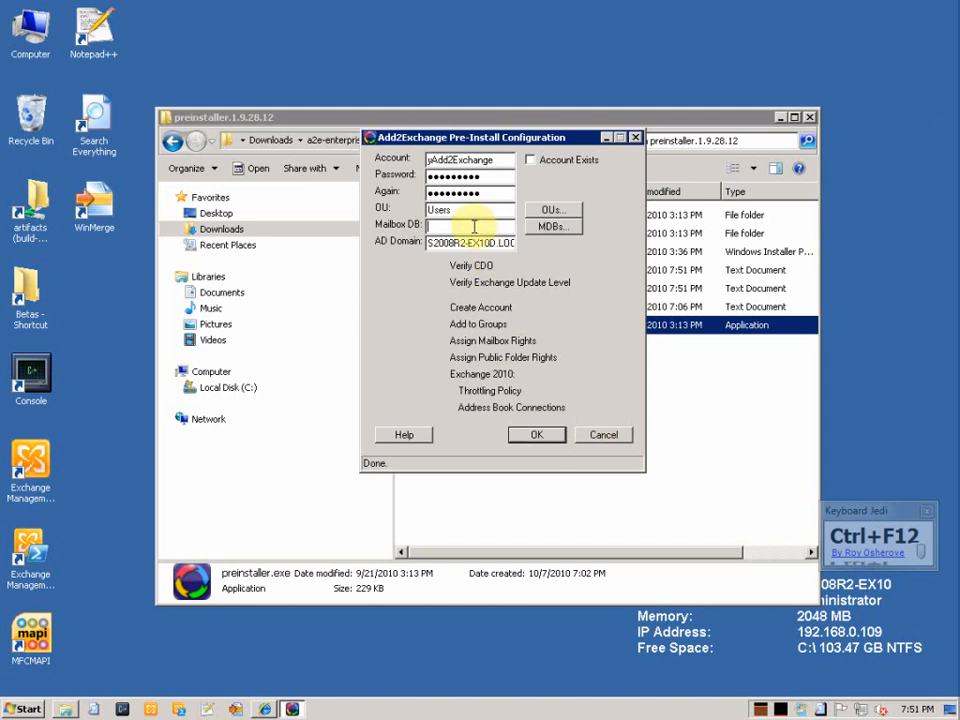
key("ctrl+v")
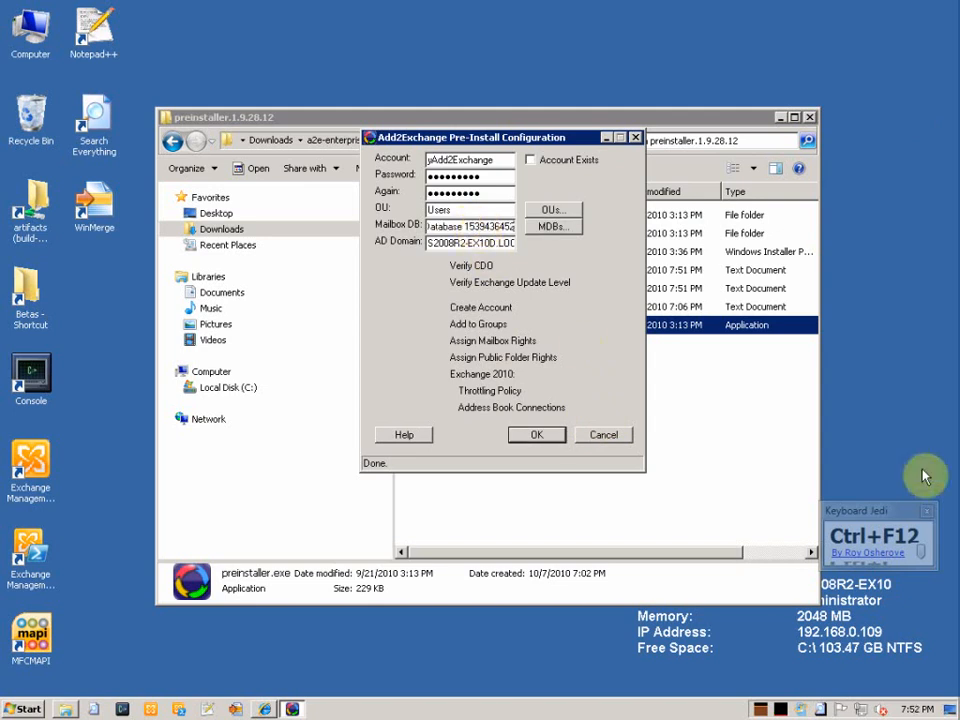
left_click(928, 514)
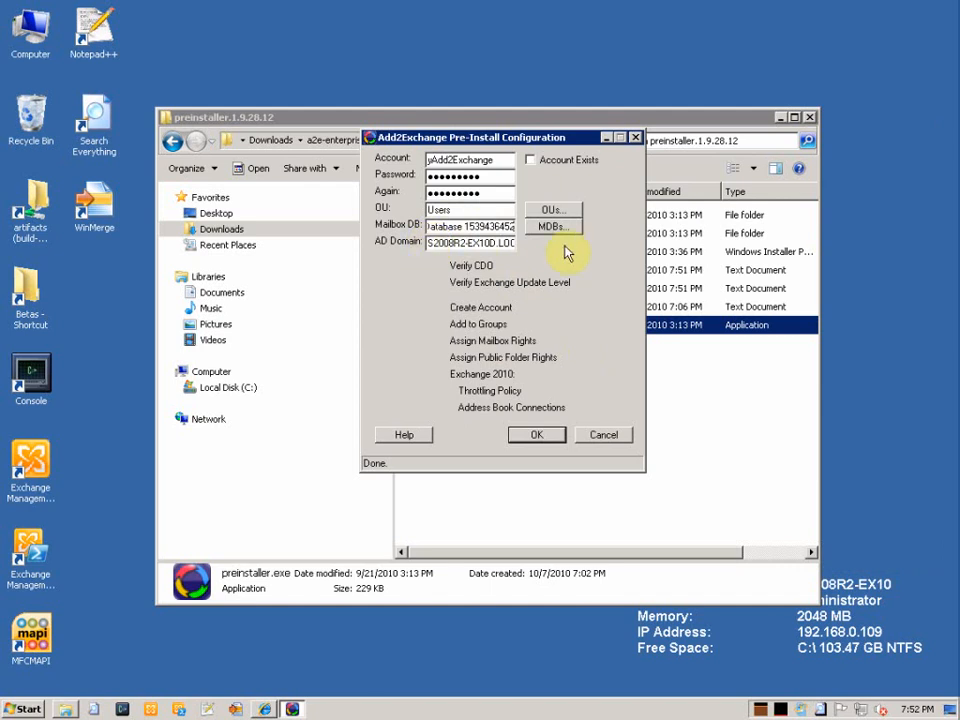
Confirm the configuration with OK to run CDO verification and reach the Exchange Level warning
left_click(537, 435)
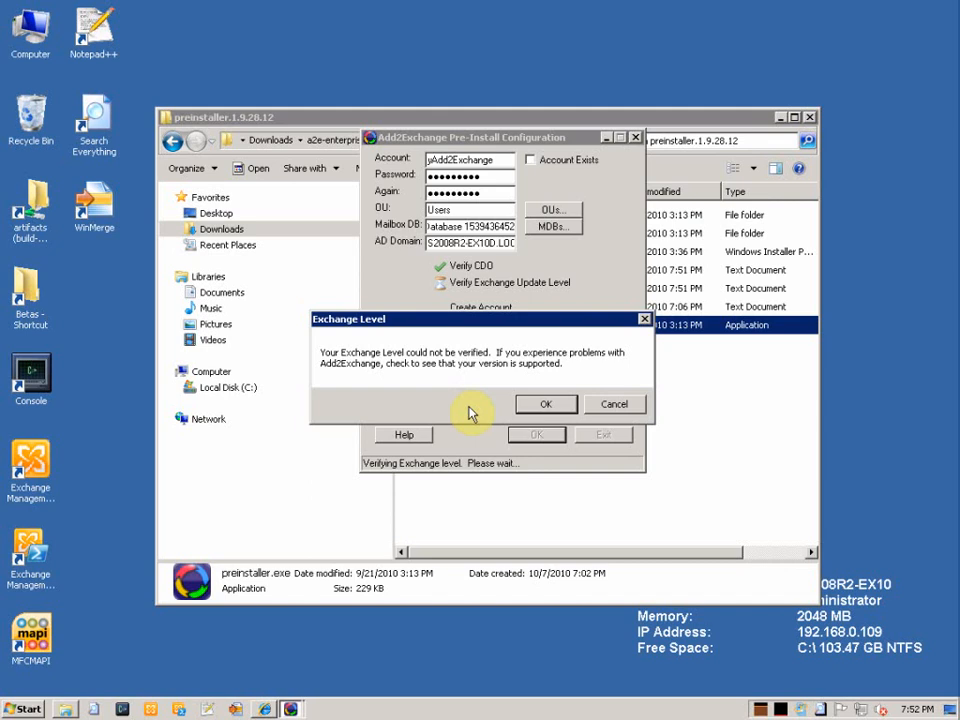
Accept the Exchange Level warning so account creation and permission assignment continue
left_click(544, 408)
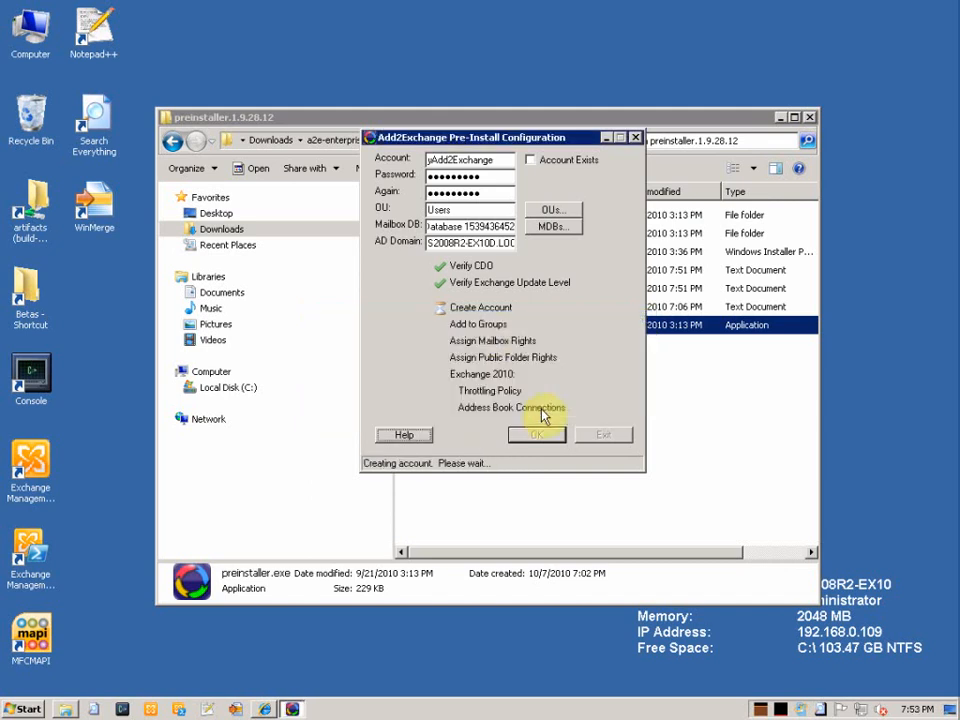